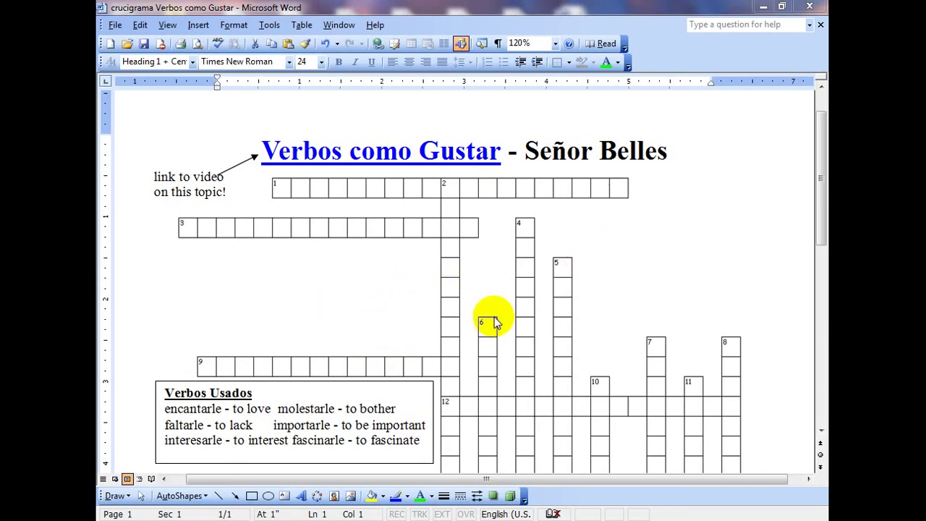
Scroll to the Across/Down clue box and place the cursor at the end of Across clue 1.
{"action": "scroll", "coordinate": [402, 304], "scroll_direction": "down", "scroll_amount": 10}
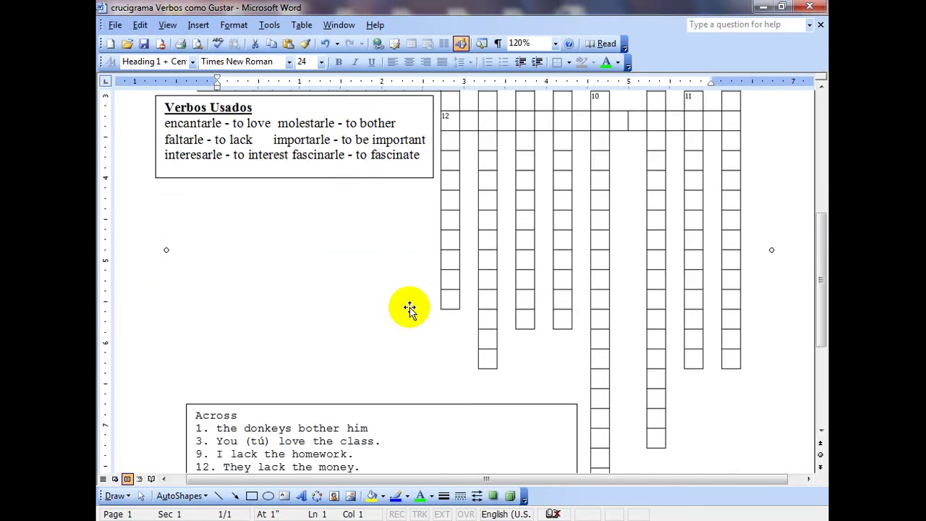
{"action": "scroll", "coordinate": [381, 406], "scroll_direction": "down", "scroll_amount": 2}
{"action": "scroll", "coordinate": [294, 307], "scroll_direction": "up", "scroll_amount": 5}
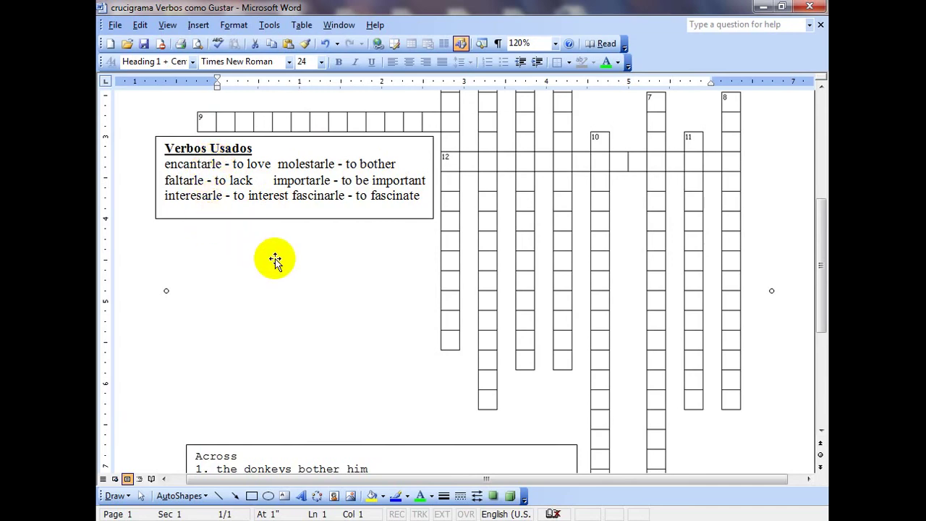
{"action": "scroll", "coordinate": [328, 376], "scroll_direction": "up", "scroll_amount": 4}
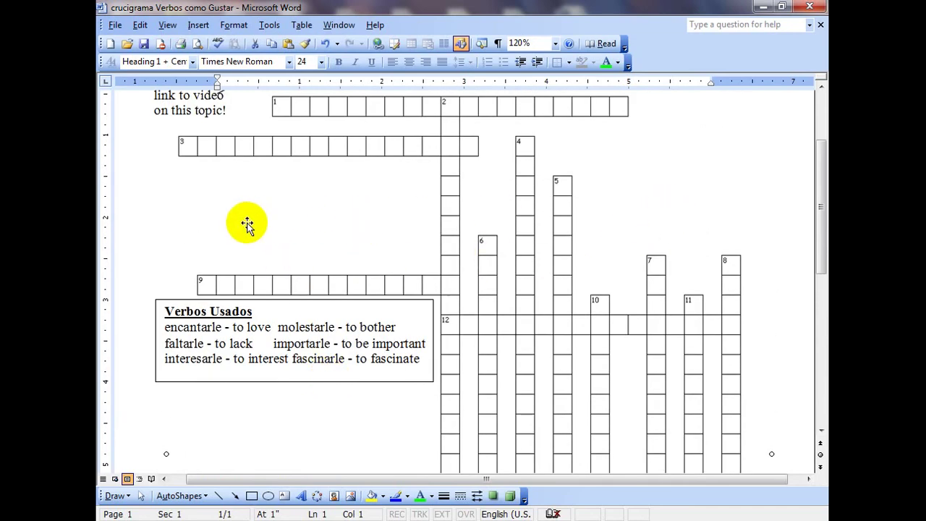
{"action": "scroll", "coordinate": [340, 246], "scroll_direction": "down", "scroll_amount": 1}
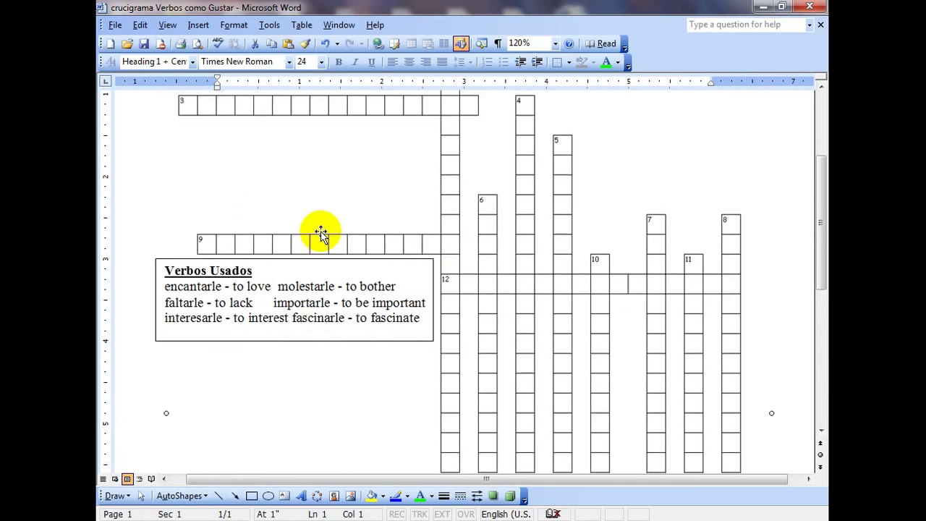
{"action": "scroll", "coordinate": [318, 228], "scroll_direction": "down", "scroll_amount": 6}
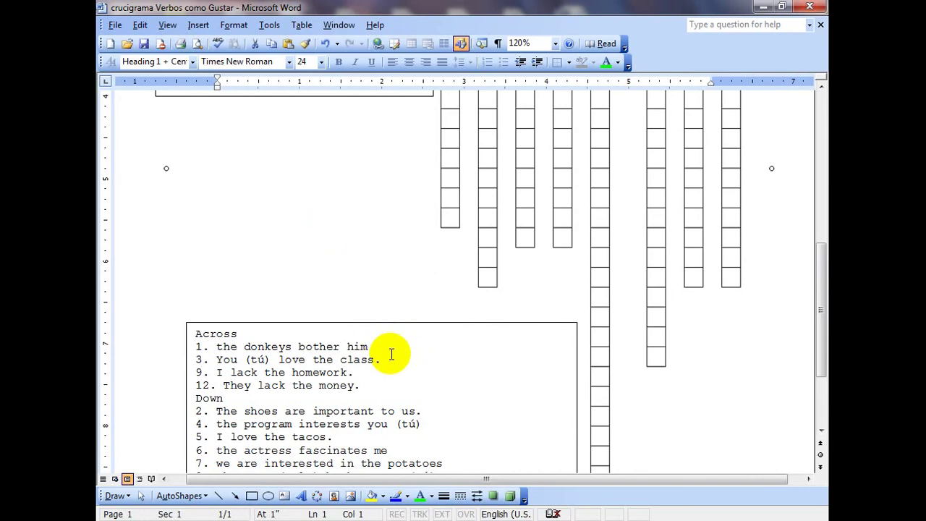
{"action": "scroll", "coordinate": [391, 351], "scroll_direction": "down", "scroll_amount": 2}
{"action": "left_click", "coordinate": [399, 264]}
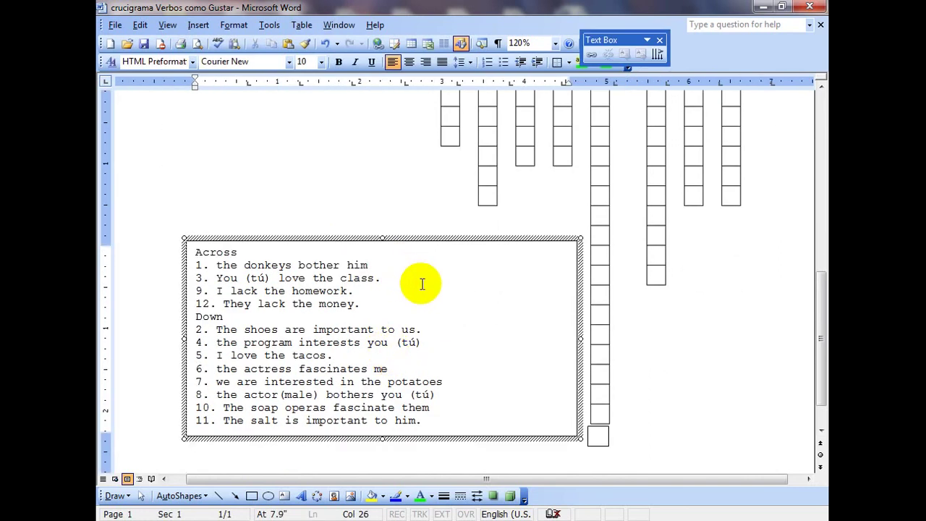
Enter 'Le molestan los burros.' as the Spanish translation for Across clue 1.
{"action": "type", "text": "."}
{"action": "type", "text": "Le "}
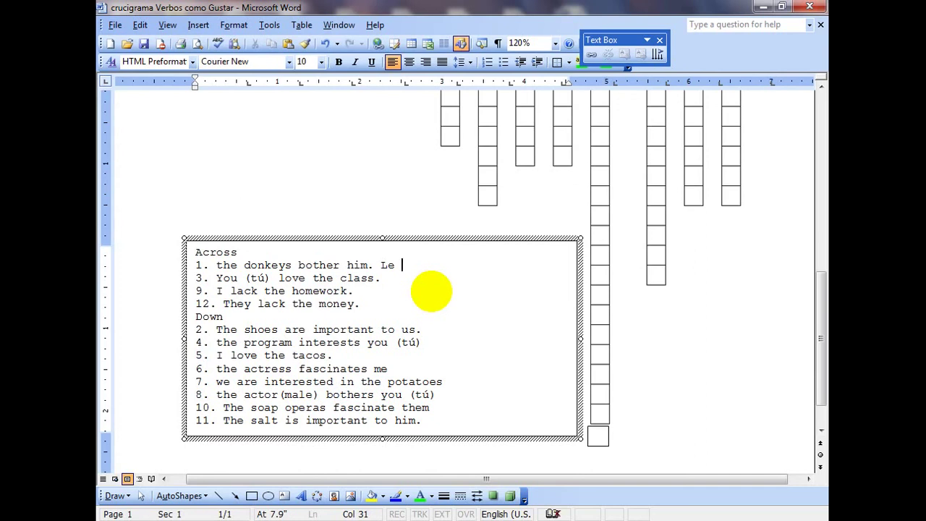
{"action": "type", "text": "molesta"}
{"action": "type", "text": "n los burros"}
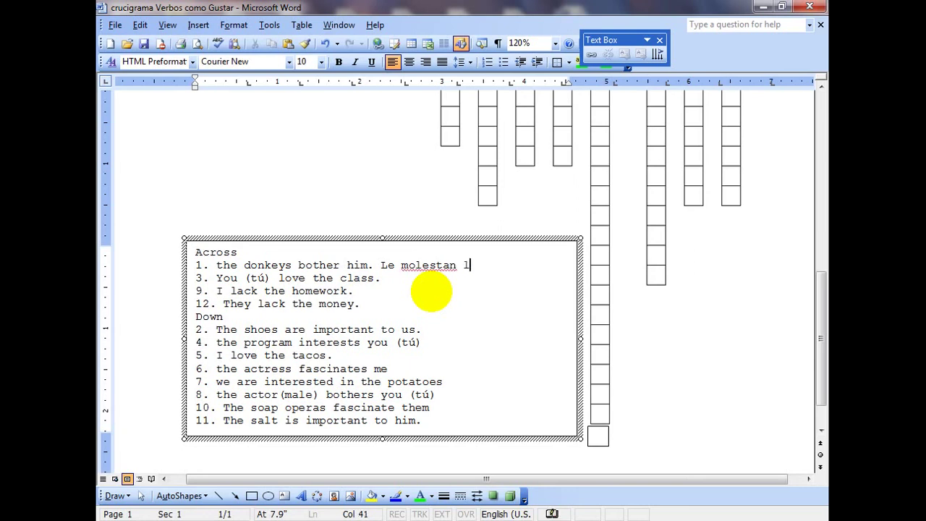
{"action": "type", "text": ". Le molestan los burros."}
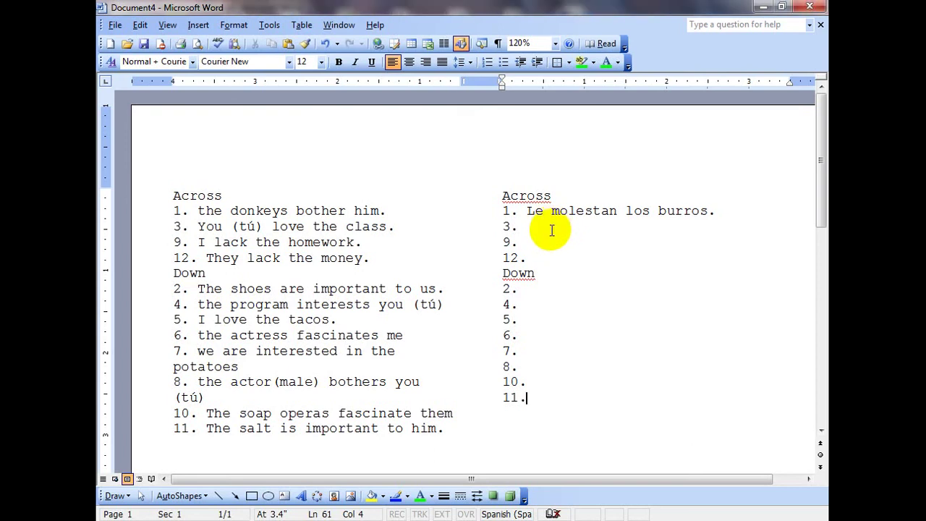
{"action": "left_click", "coordinate": [536, 230]}
Translate Across 3, 9, 12: 'Te encanta la clase.', 'Me falta el dinero.', 'Les falta el dinero.'.
{"action": "type", "text": "Te en"}
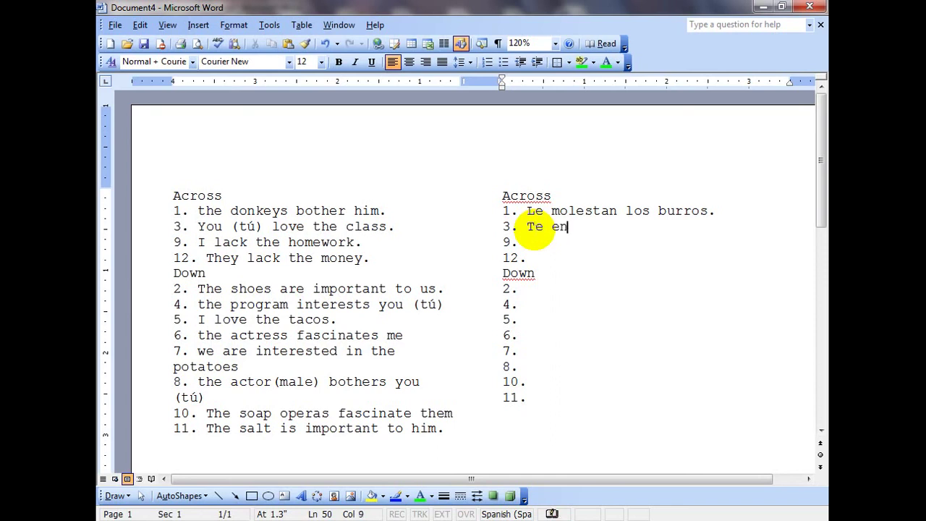
{"action": "type", "text": "canta la clase."}
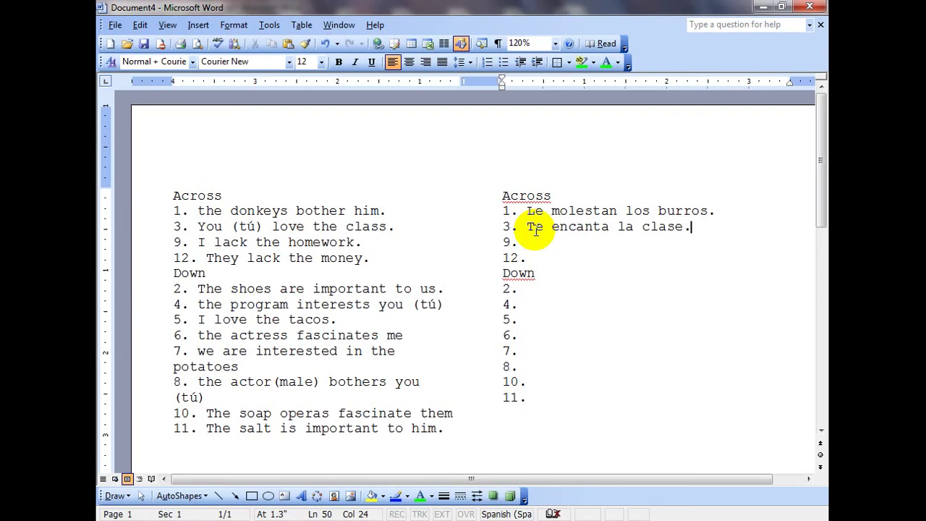
{"action": "key", "text": "Down"}
{"action": "type", "text": "Me fa"}
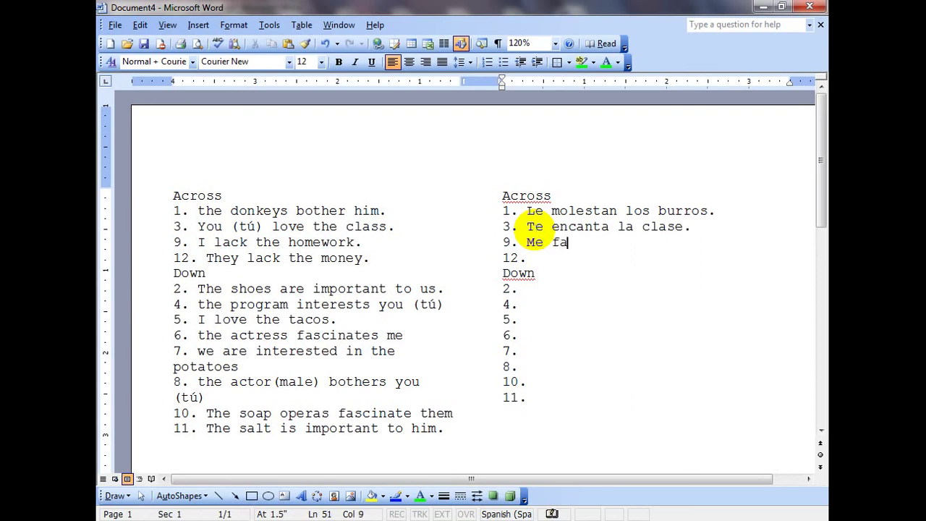
{"action": "type", "text": "lta el dinero."}
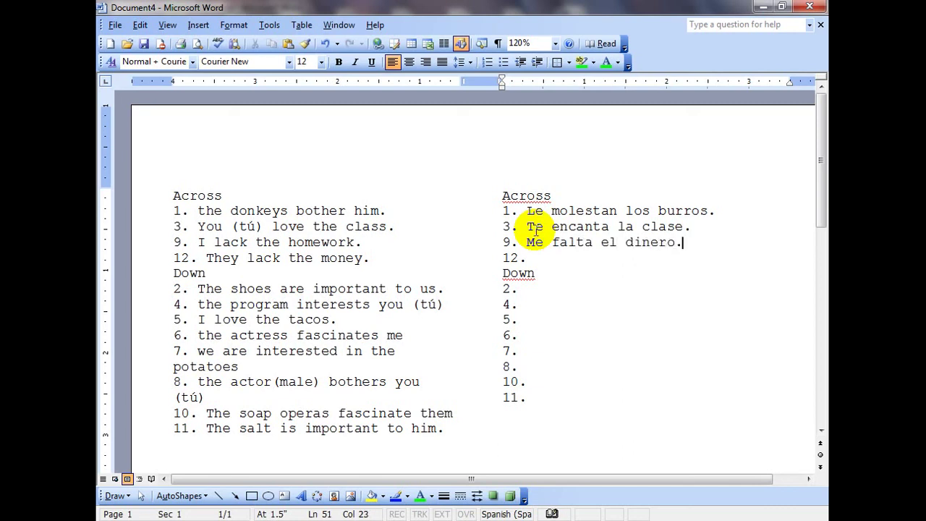
{"action": "key", "text": "Down"}
{"action": "type", "text": "Les falta el dinero."}
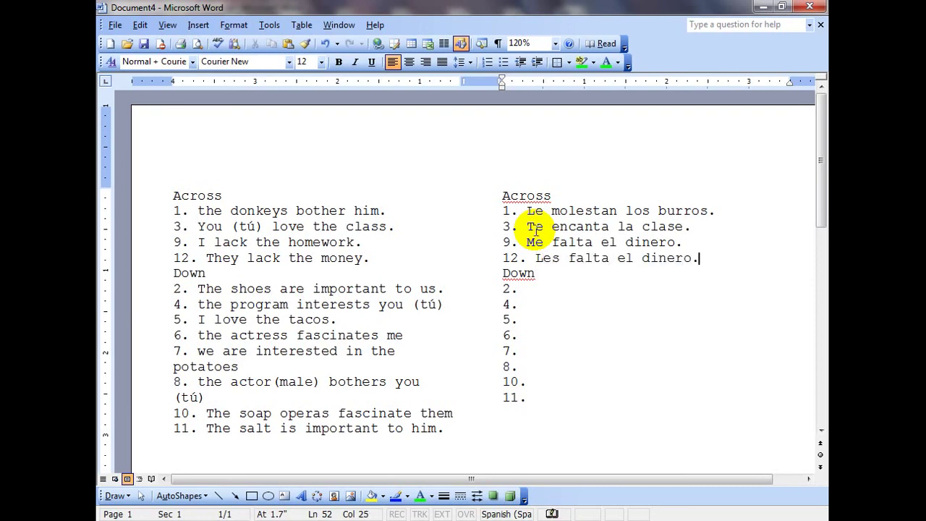
{"action": "key", "text": "Down"}
{"action": "key", "text": "Down"}
{"action": "key", "text": "Right"}
Translate Down 2, 4, 5: 'Nos importan los zapatos.', 'Te interesa el programa.', 'Me encantan los tacos.'.
{"action": "type", "text": "Nos importan"}
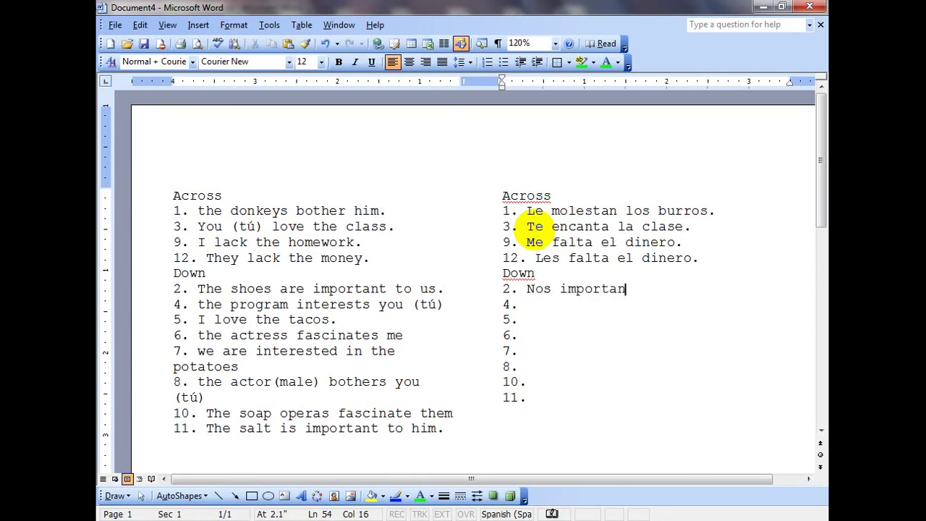
{"action": "type", "text": " los zapatos."}
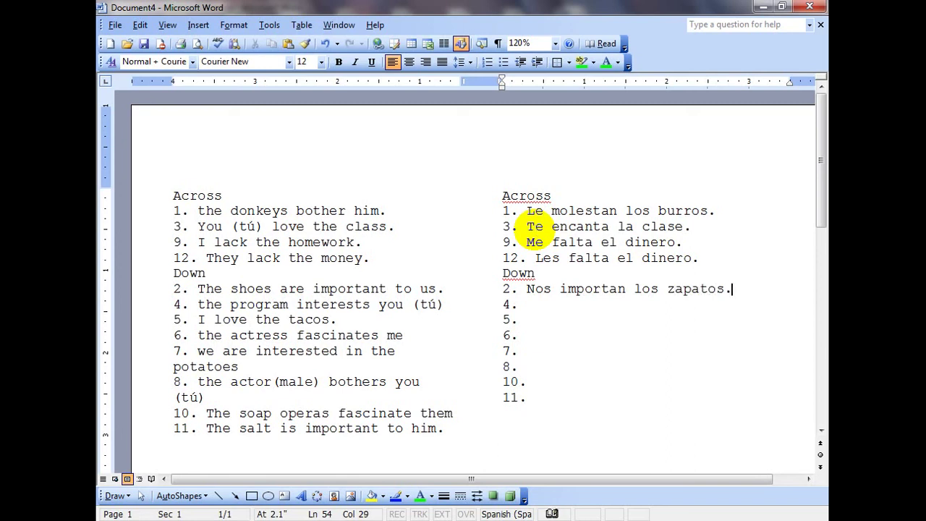
{"action": "key", "text": "Down"}
{"action": "key", "text": "End"}
{"action": "type", "text": "Te in"}
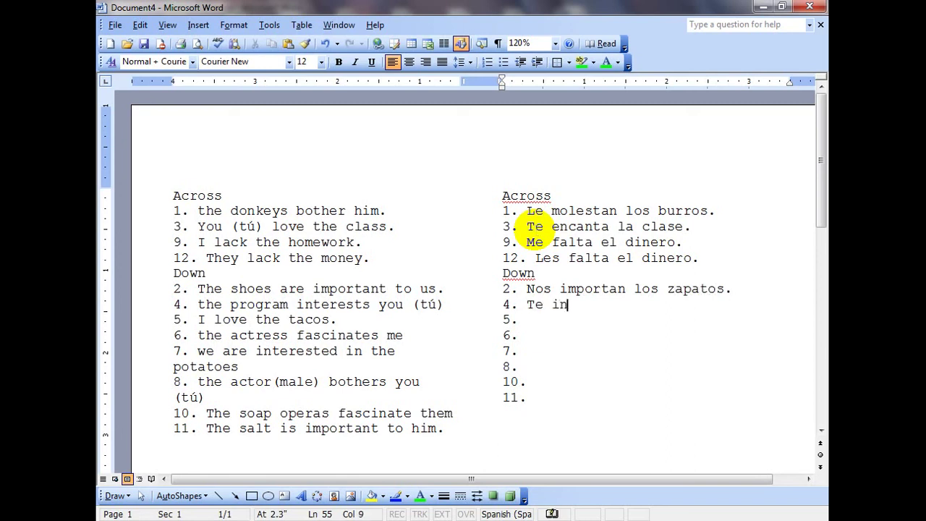
{"action": "type", "text": "teresa el pro"}
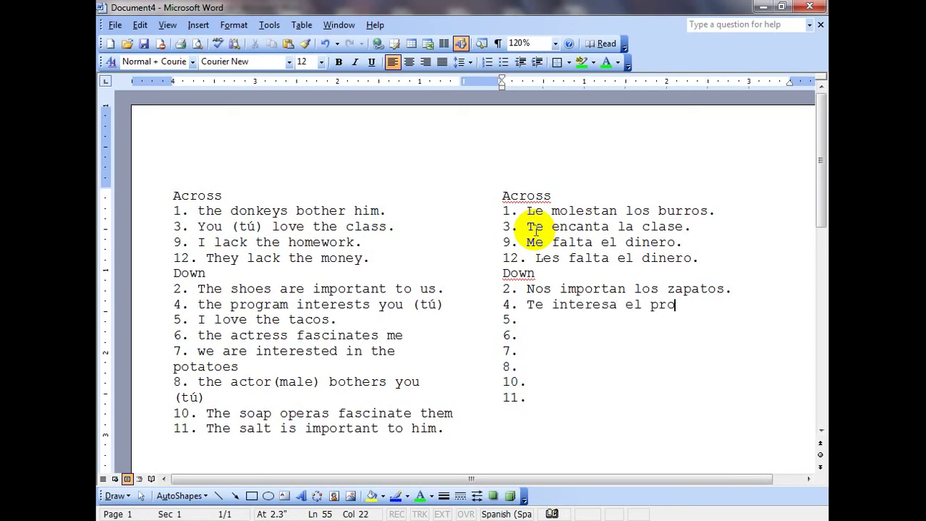
{"action": "type", "text": "grama."}
{"action": "key", "text": "Return"}
{"action": "key", "text": "BackSpace"}
{"action": "key", "text": "Down"}
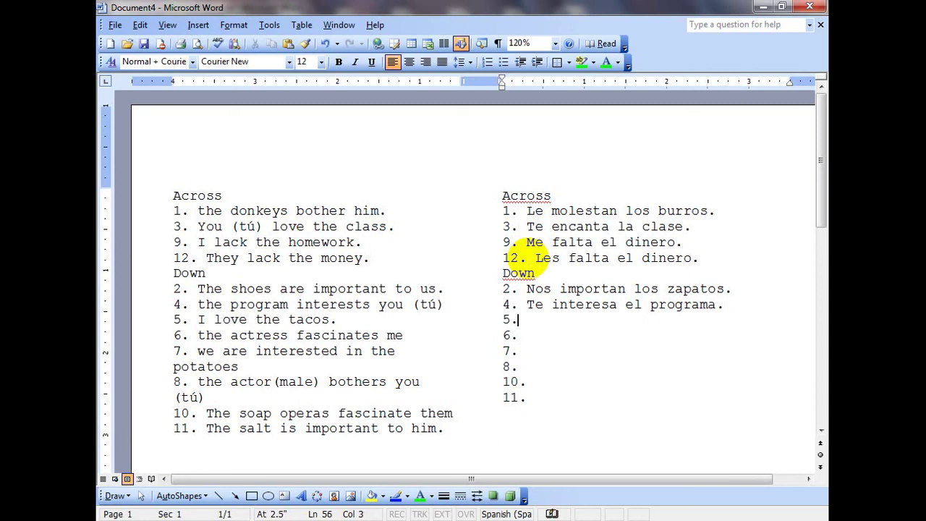
{"action": "type", "text": "Me encantan los tacos."}
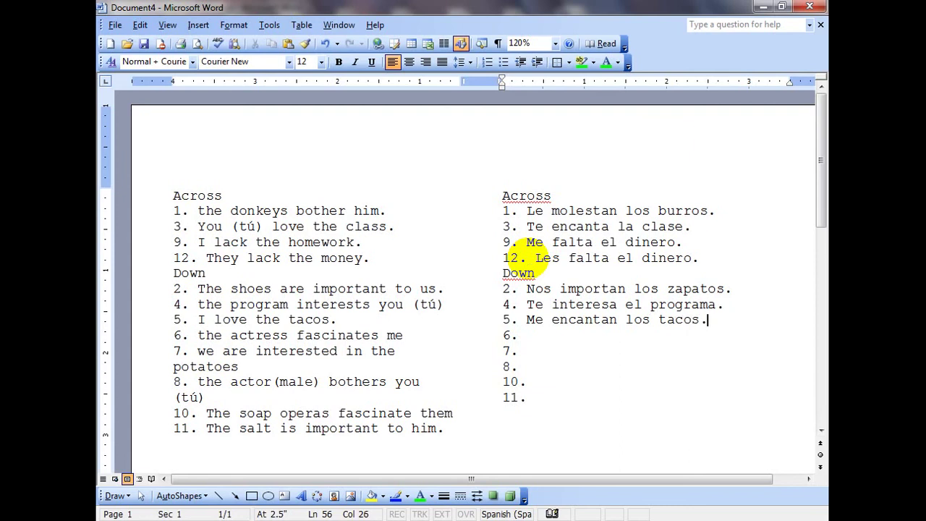
Translate Down 6, 7, 8, 10, 11, from 'Me fascina la actriz.' to 'Le importa la sal.'.
{"action": "key", "text": "Down"}
{"action": "type", "text": "Me fascina la actriz."}
{"action": "key", "text": "Down"}
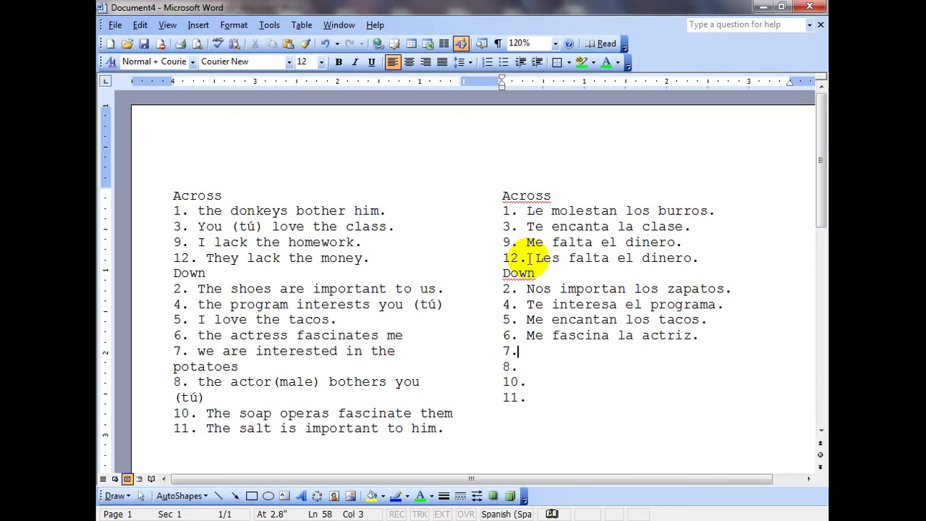
{"action": "type", "text": "Nos intere"}
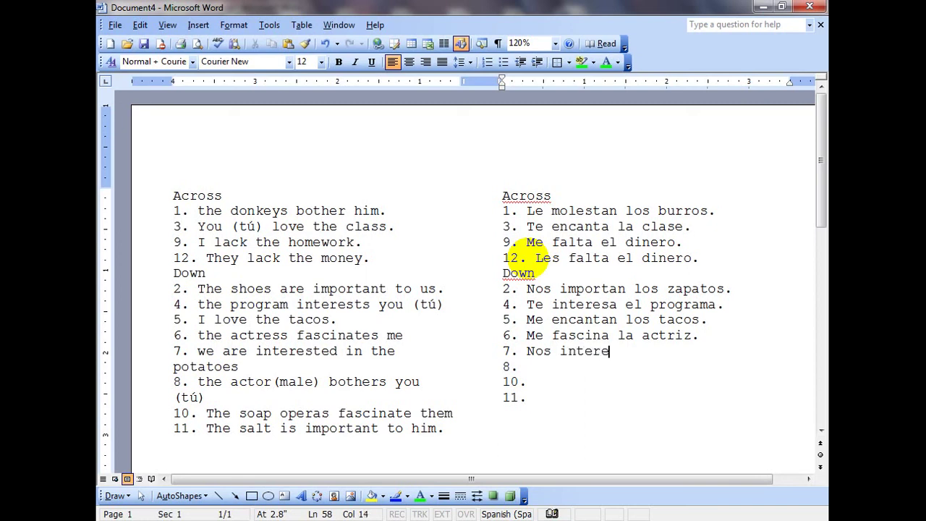
{"action": "type", "text": "san las papas."}
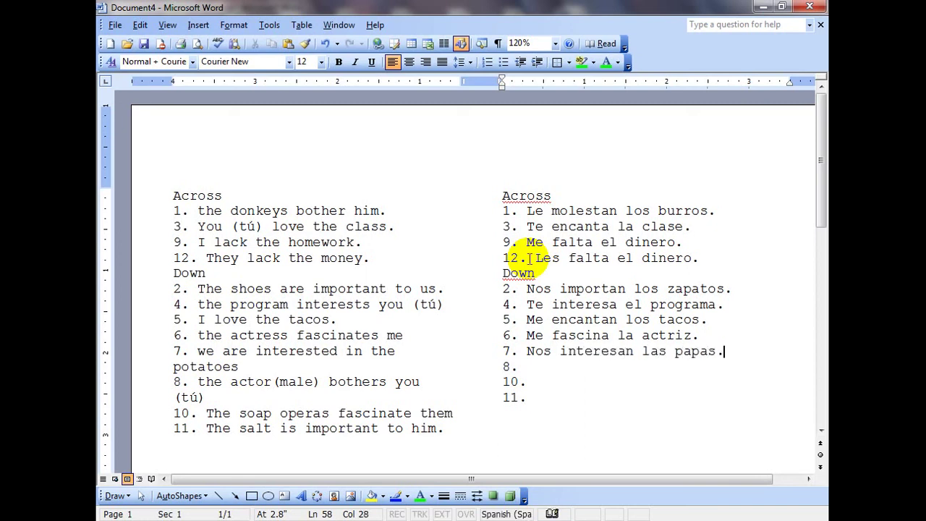
{"action": "key", "text": "Down"}
{"action": "type", "text": "Te molesta"}
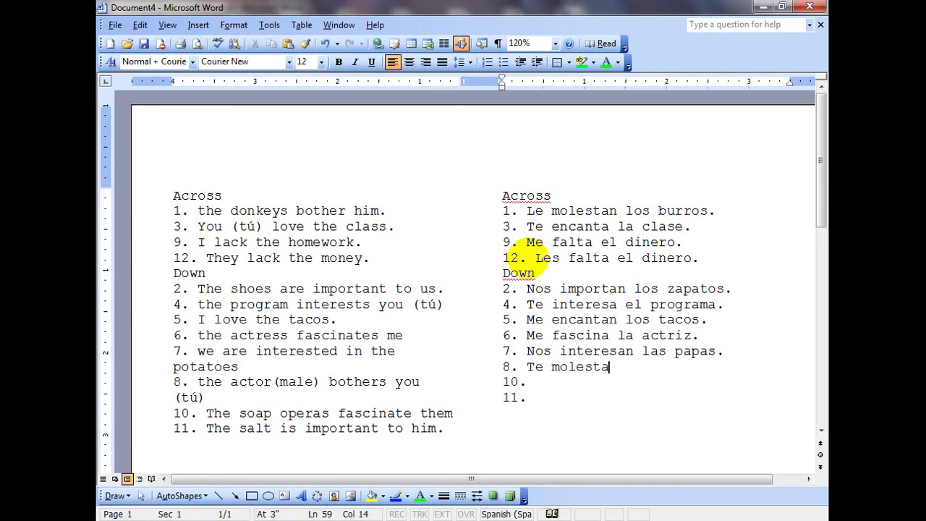
{"action": "type", "text": " el actor."}
{"action": "key", "text": "Down"}
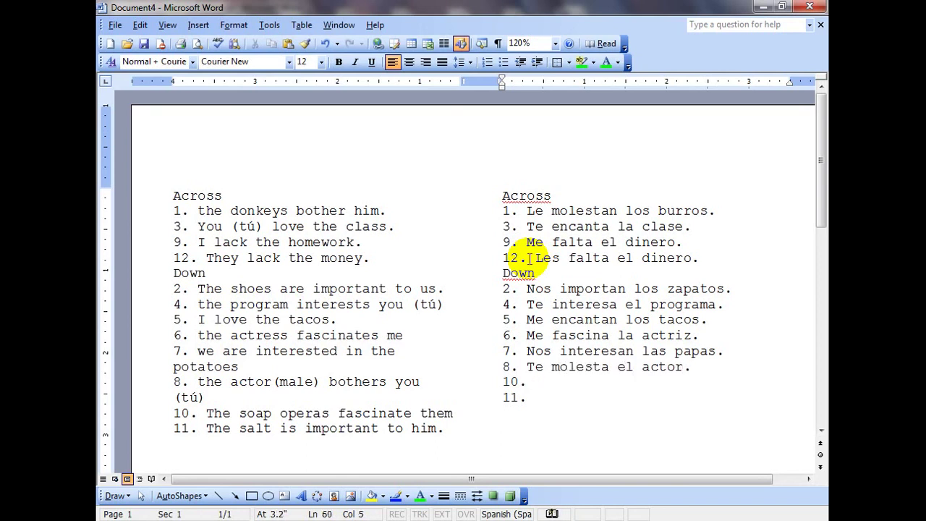
{"action": "type", "text": "Les fascinan"}
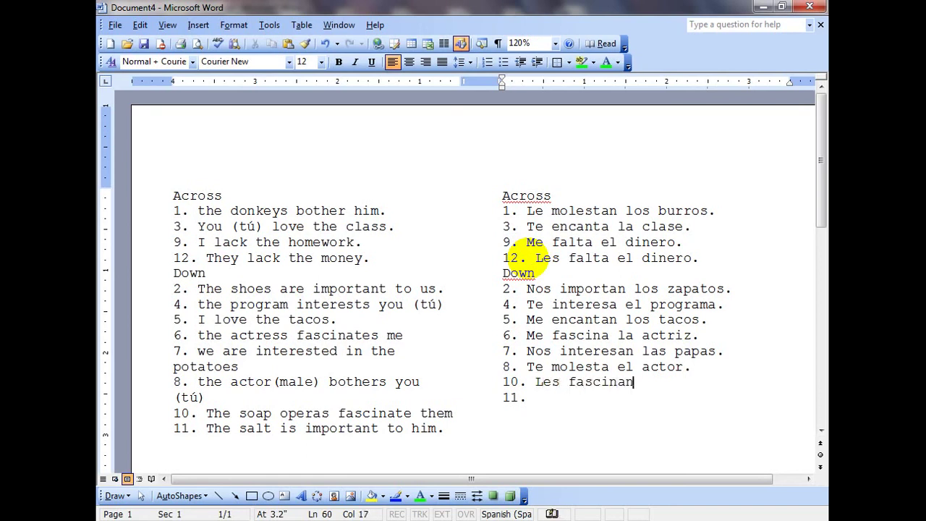
{"action": "type", "text": " las telenovelas."}
{"action": "key", "text": "Down"}
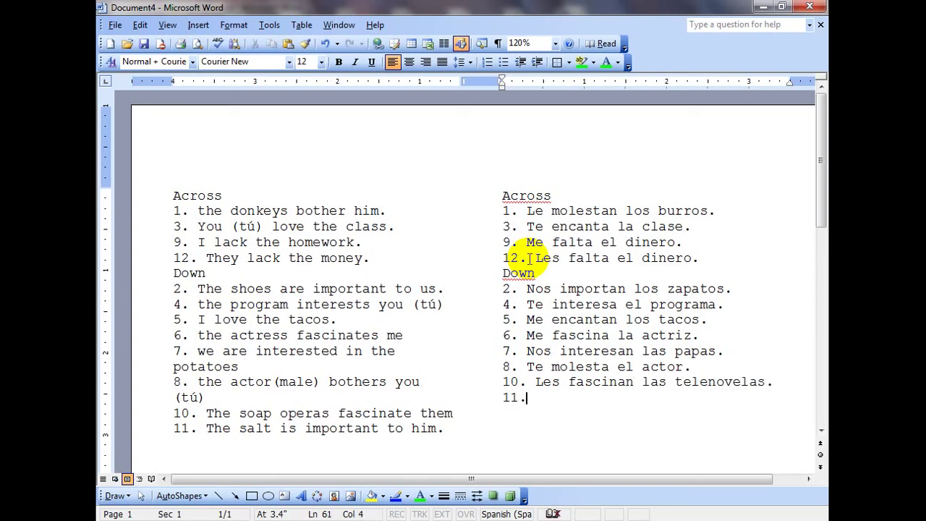
{"action": "type", "text": "Le impor"}
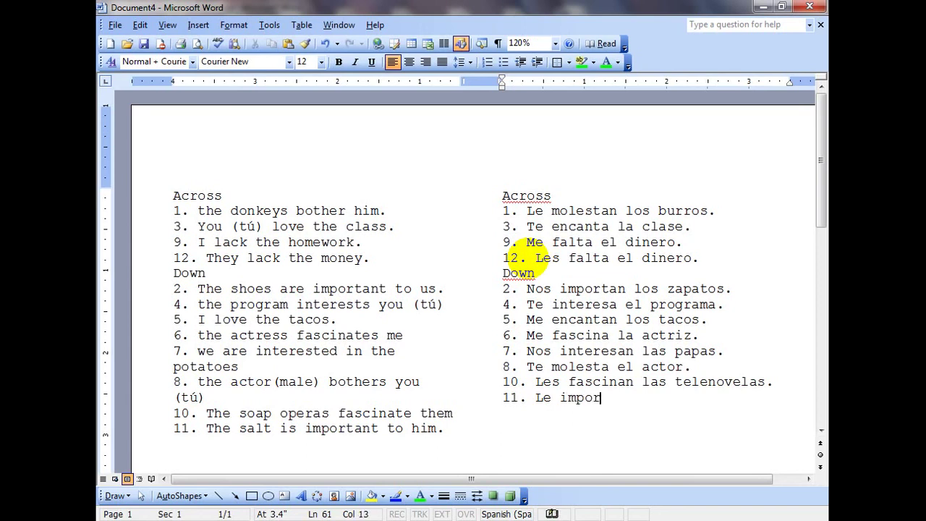
{"action": "type", "text": "ta la sal."}
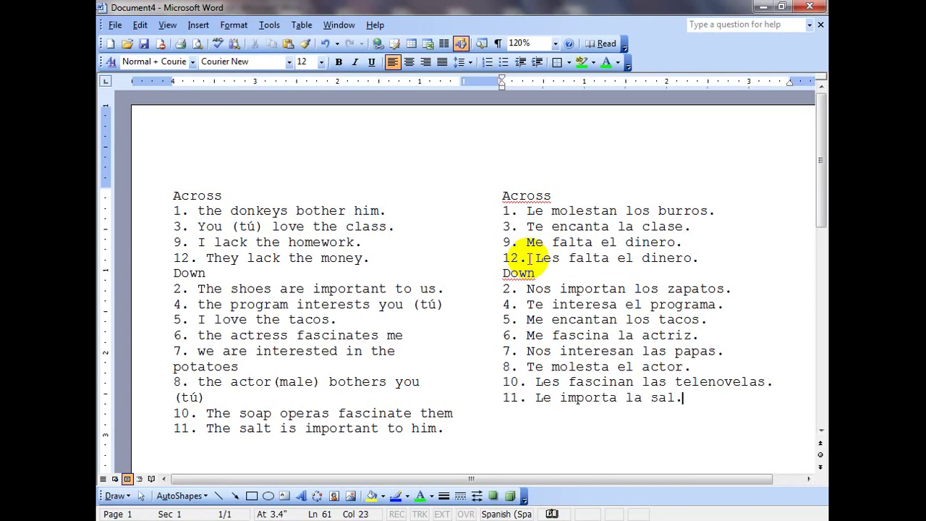